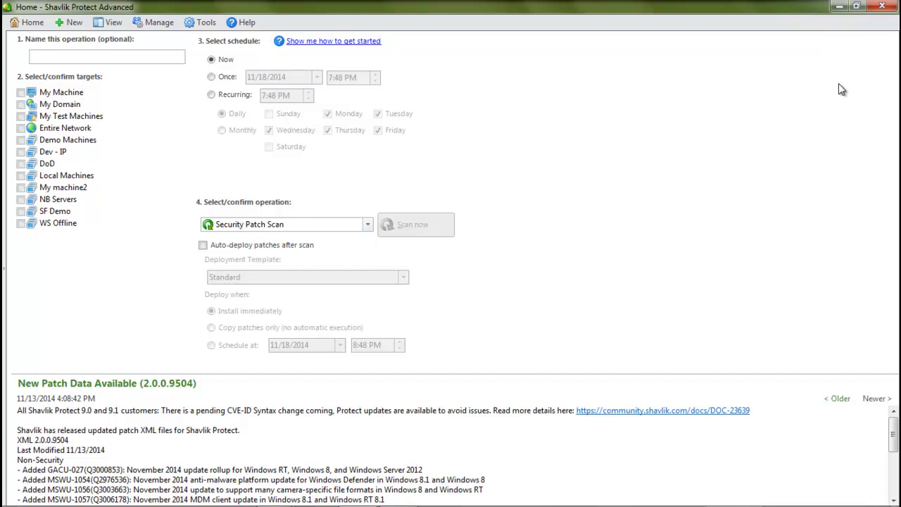
Step: Go to the Machines view and select the five consecutive machines ending with bm-xp-zh
click(116, 23)
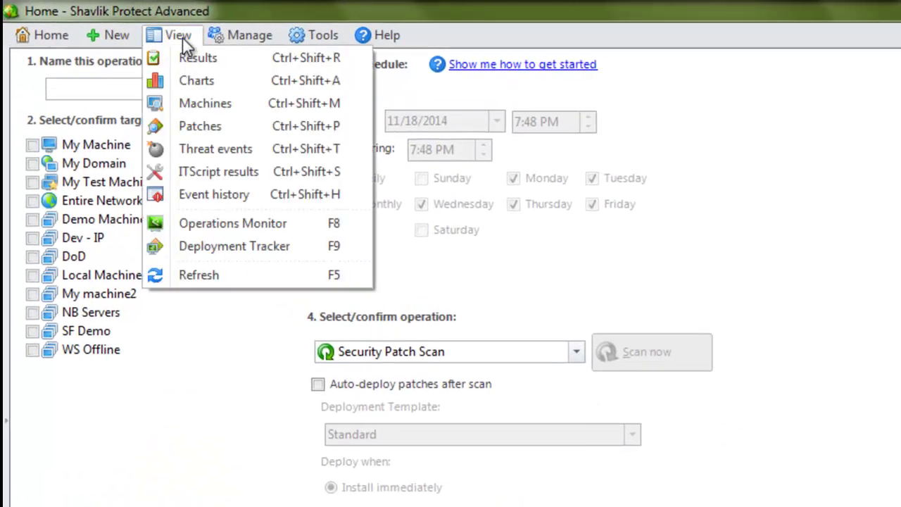
click(190, 103)
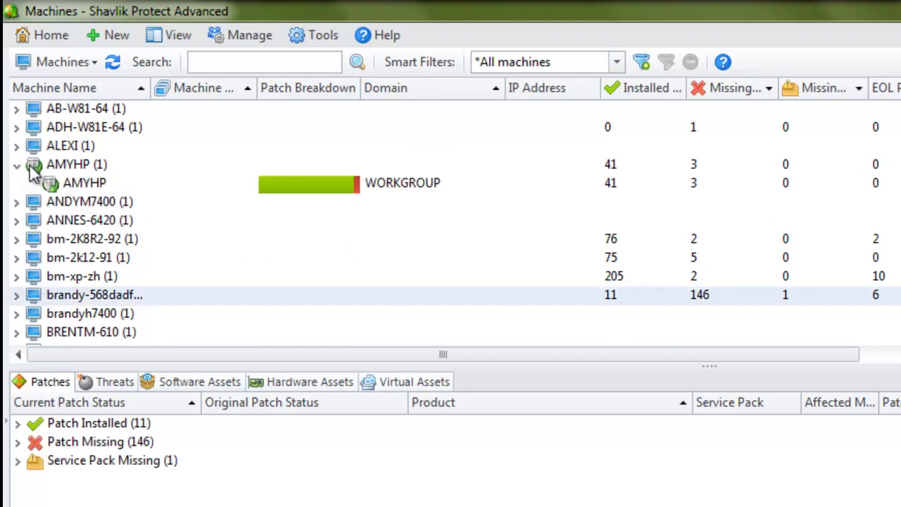
click(20, 166)
click(106, 185)
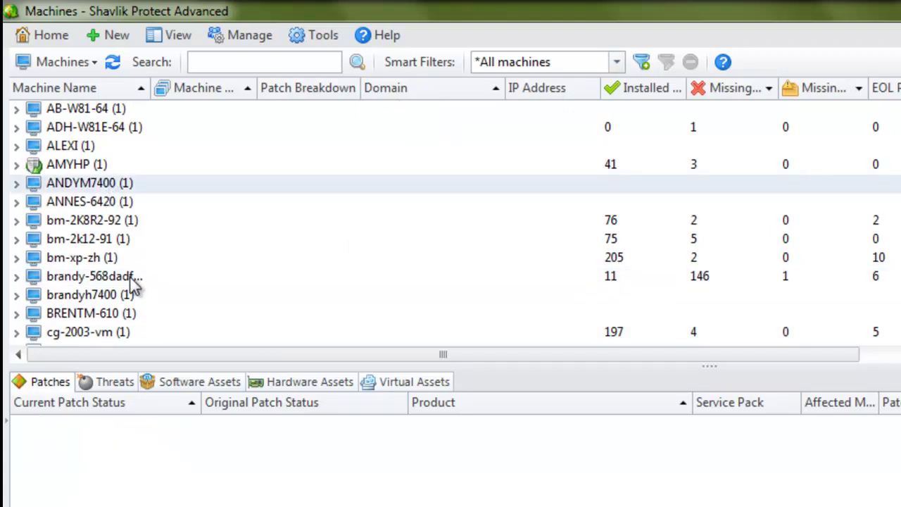
shift+click(119, 259)
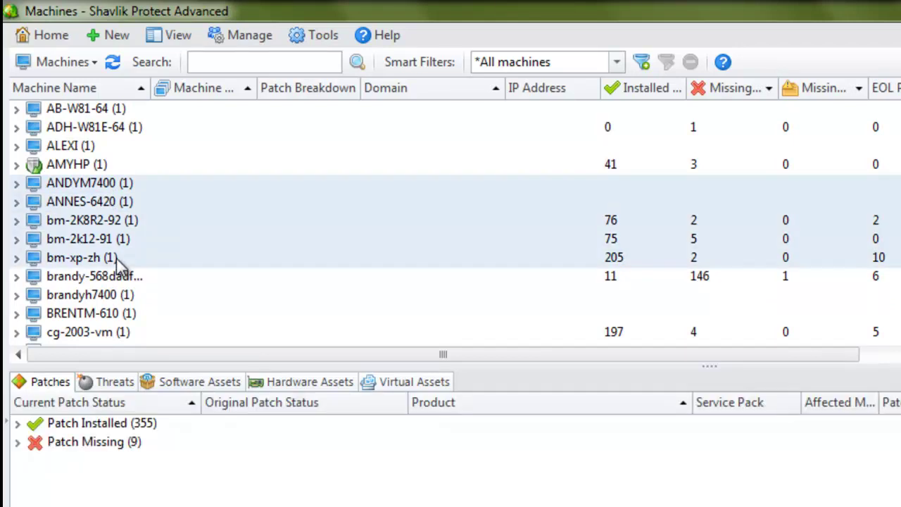
Step: Choose a power Status Scan for the selected machines
right_click(127, 225)
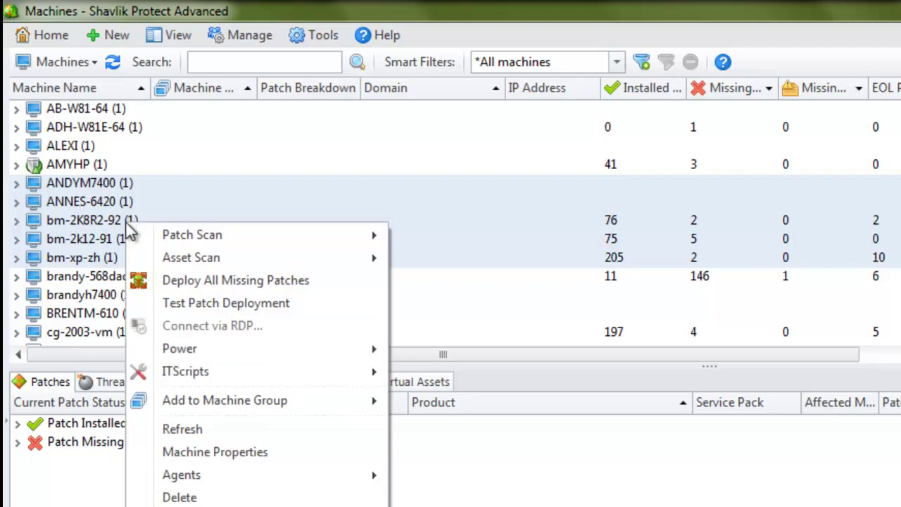
mouse_move(236, 355)
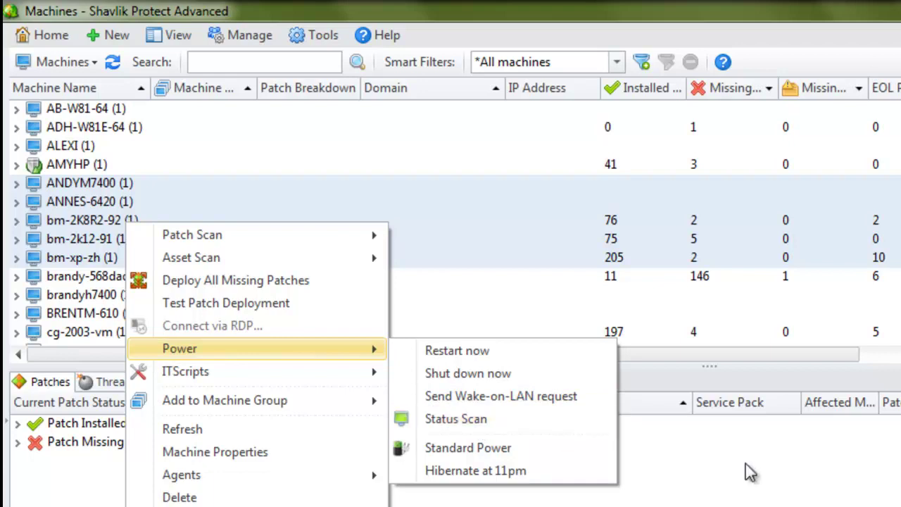
click(476, 421)
Step: From the home page, run a Power Status Scan immediately on the Dev - IP machine group
click(53, 39)
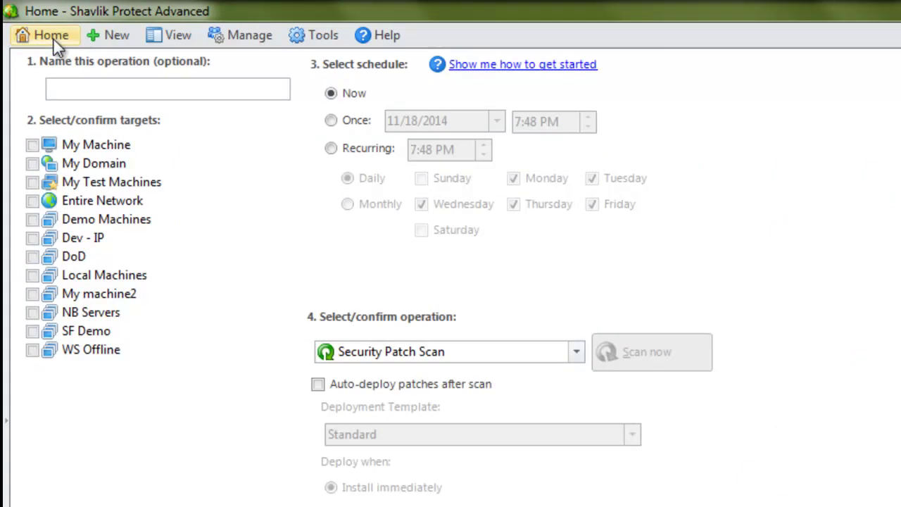
click(33, 238)
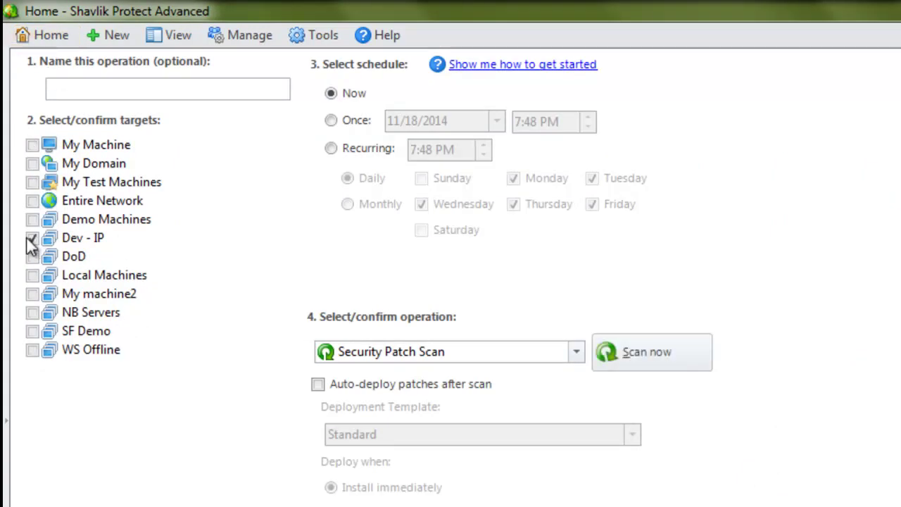
click(576, 352)
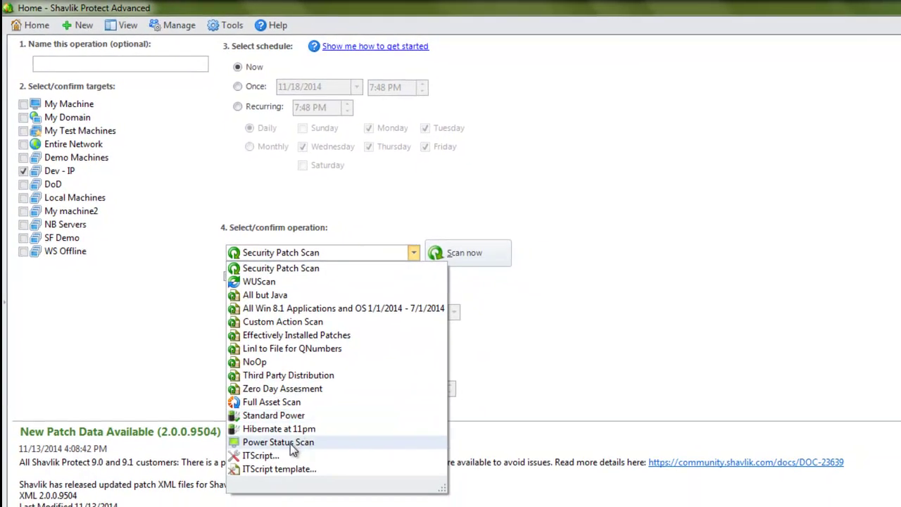
click(290, 442)
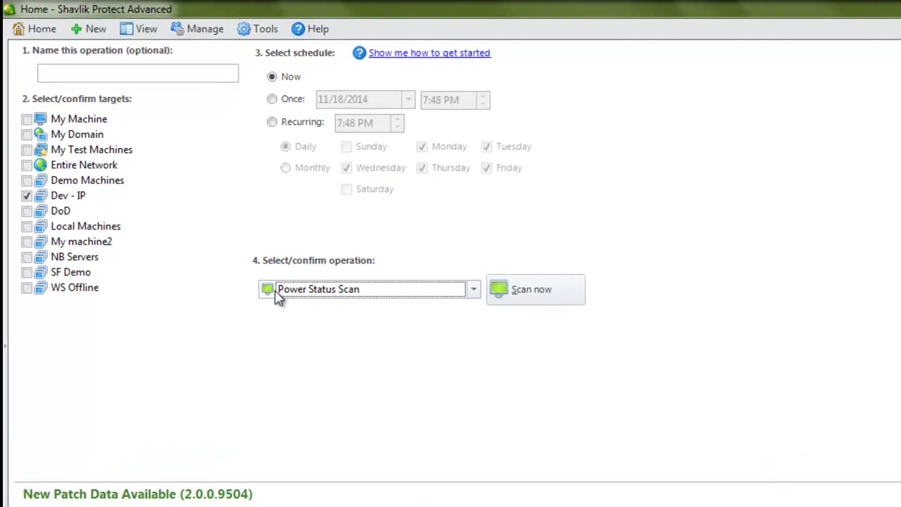
click(535, 290)
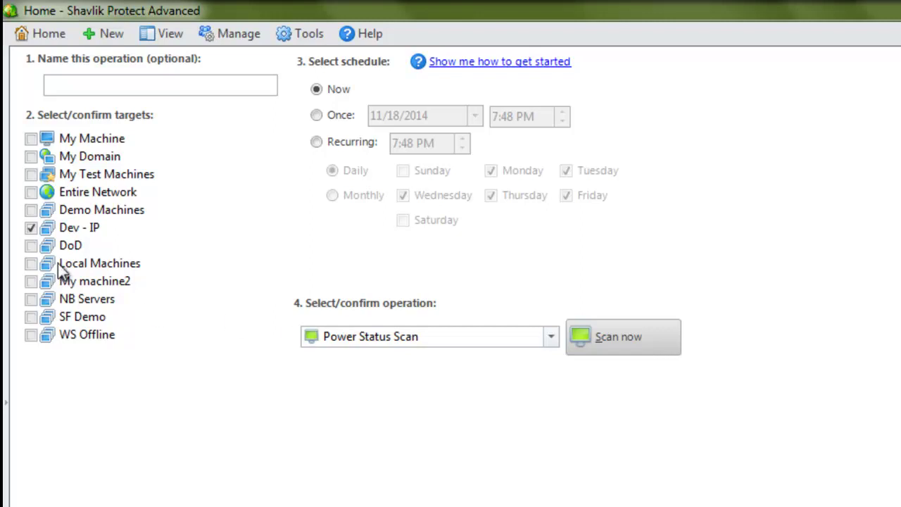
Step: Set the Dev - IP operation to a recurring schedule, first choosing Standard Power and switching it to Hibernate at 11pm
click(551, 337)
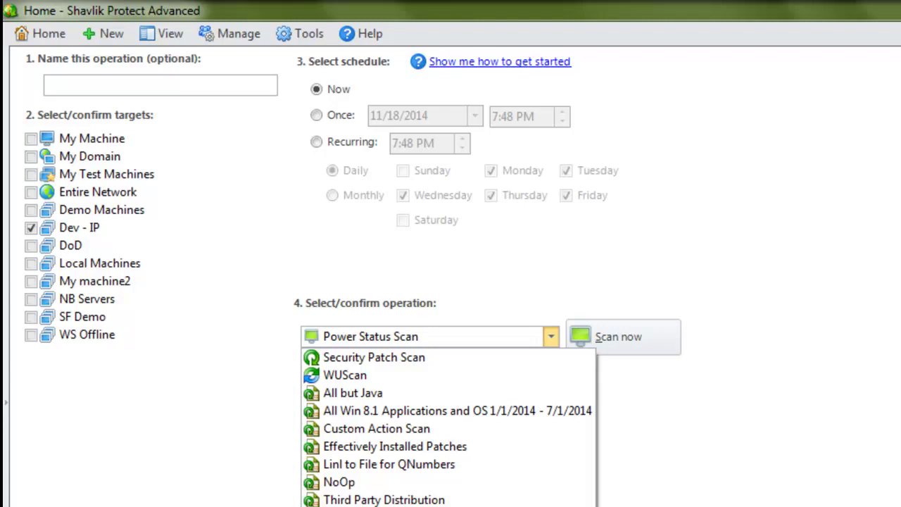
click(364, 505)
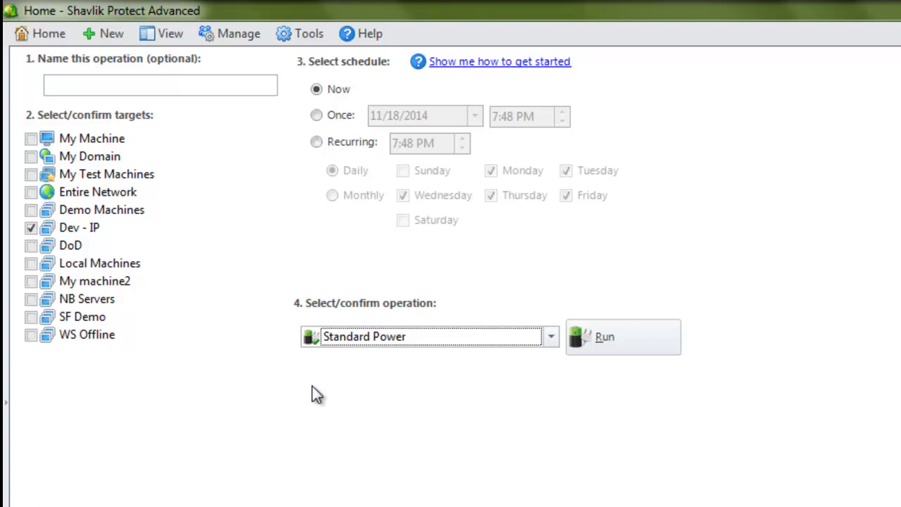
click(317, 142)
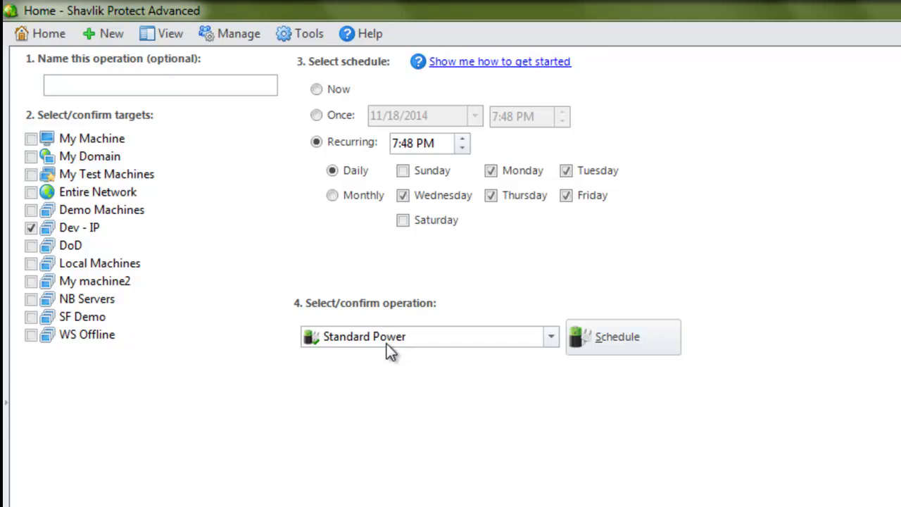
click(551, 336)
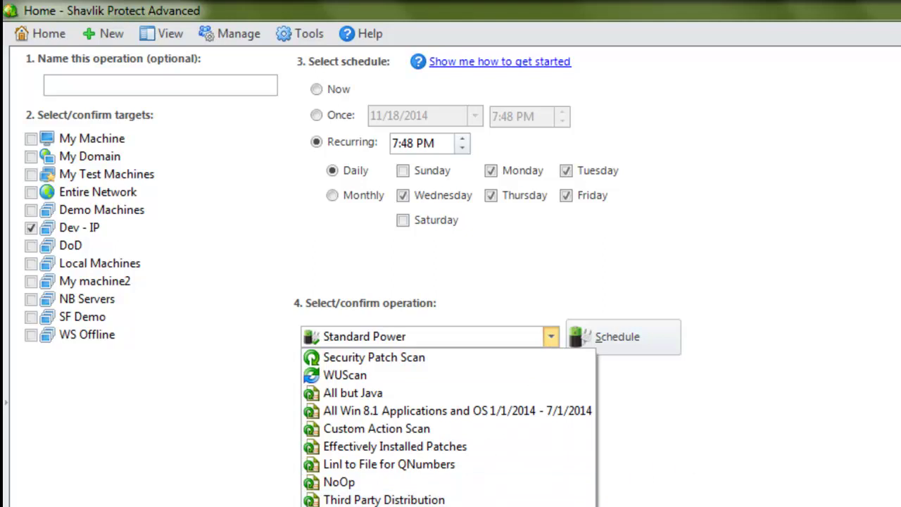
click(380, 506)
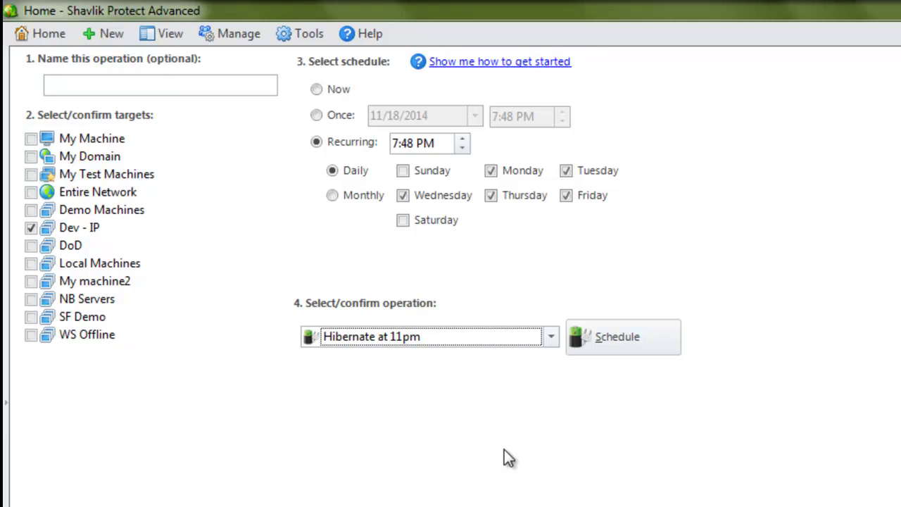
Step: Start a new power state template named "Wake for Maint" and open its power action choices
click(107, 34)
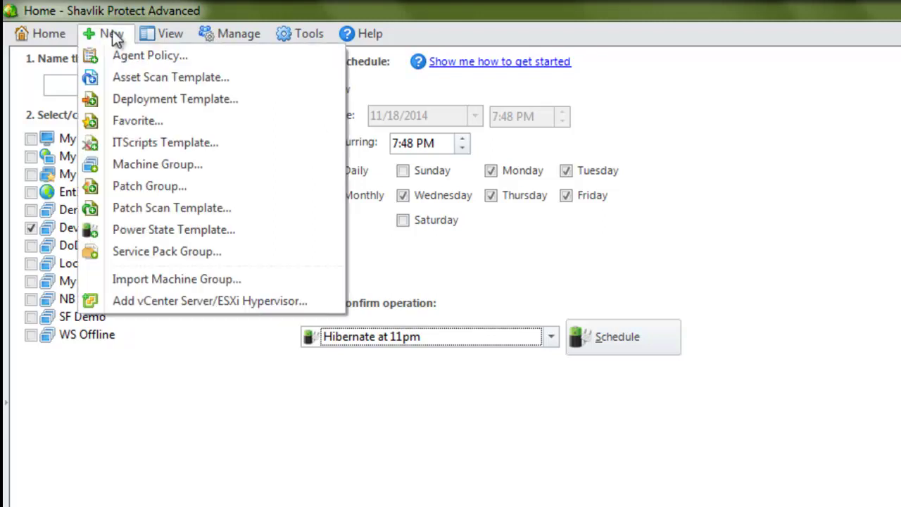
click(174, 231)
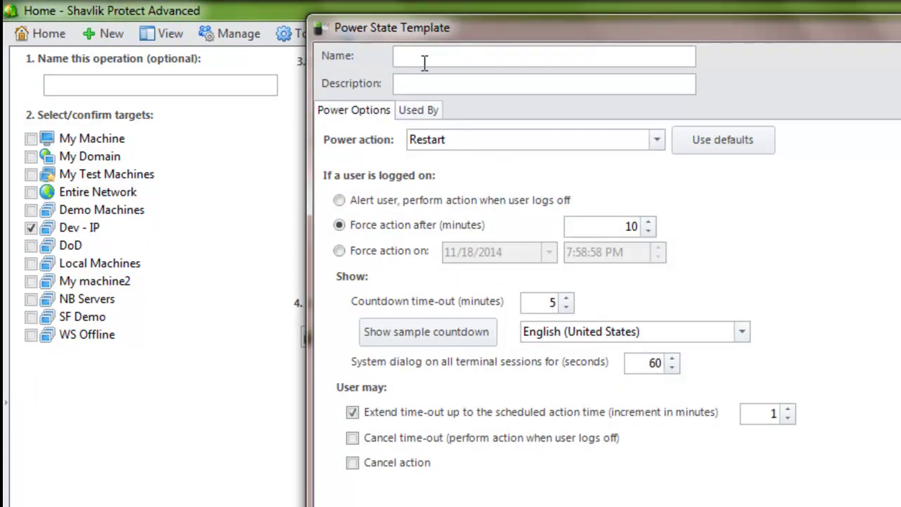
text(Wake for Maint)
click(506, 141)
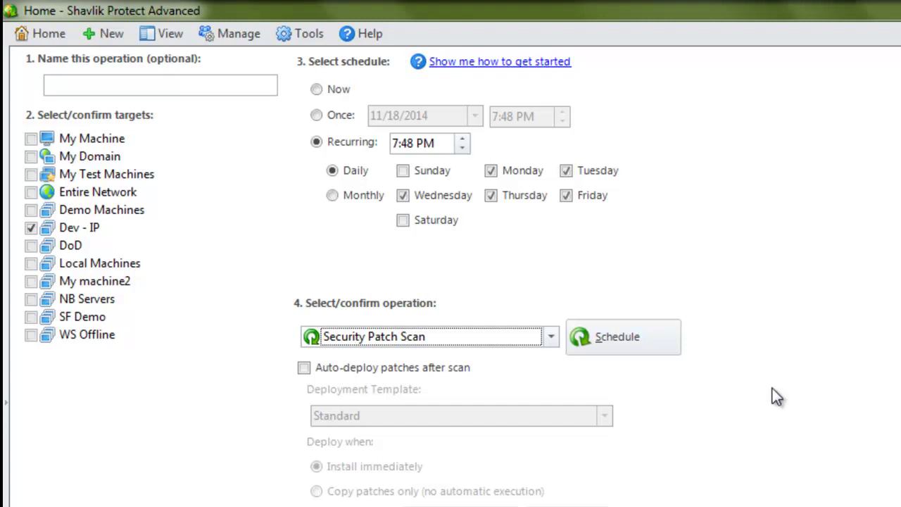
Step: Return to the Machines view and set up a Wake-on-LAN request for the five selected machines
click(167, 34)
click(204, 101)
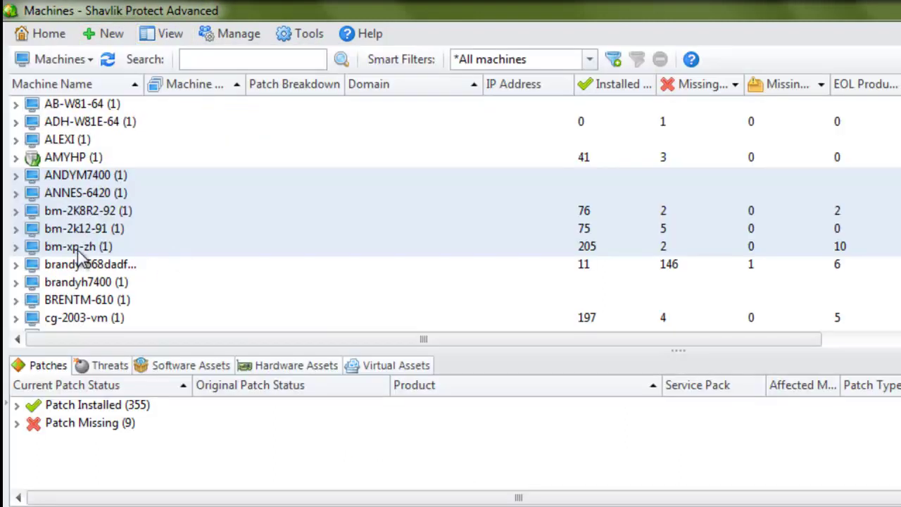
right_click(140, 191)
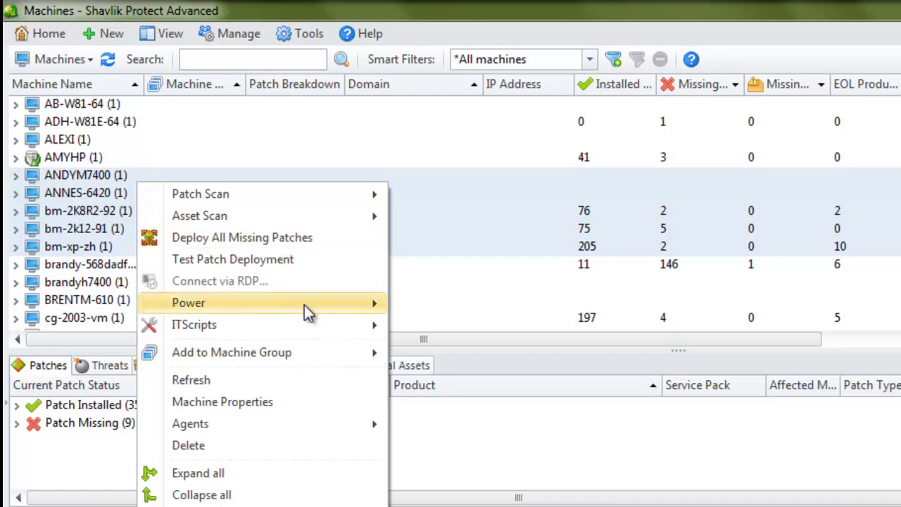
mouse_move(304, 304)
click(470, 347)
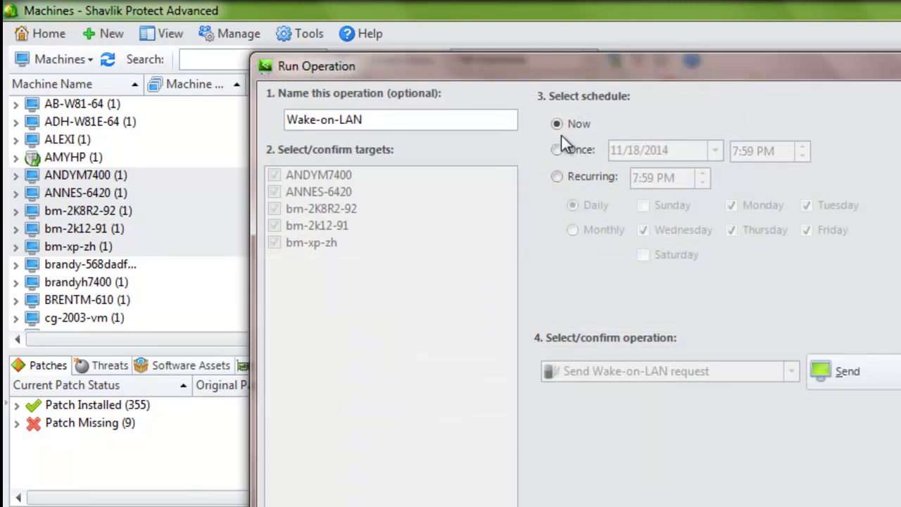
Step: Make the Wake-on-LAN request recur daily at 2:59 AM, clearing Monday and Thursday
click(556, 176)
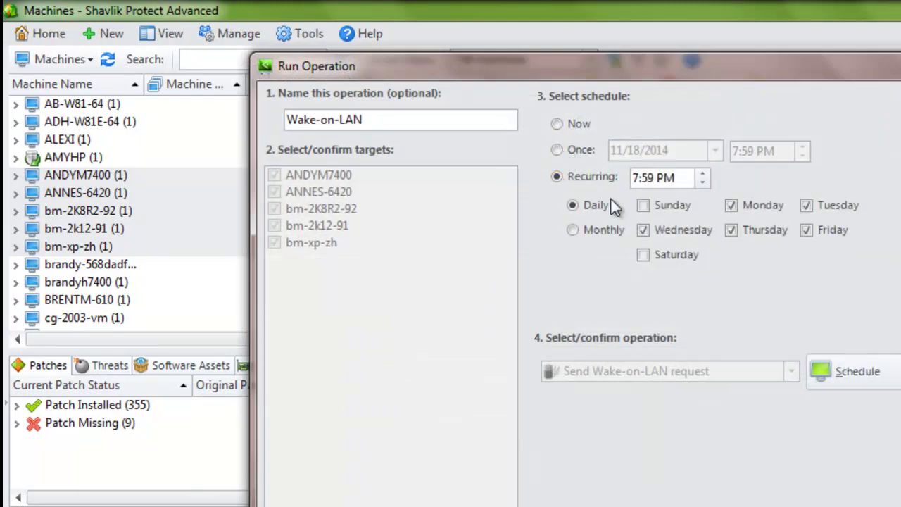
click(640, 178)
click(664, 177)
text(a)
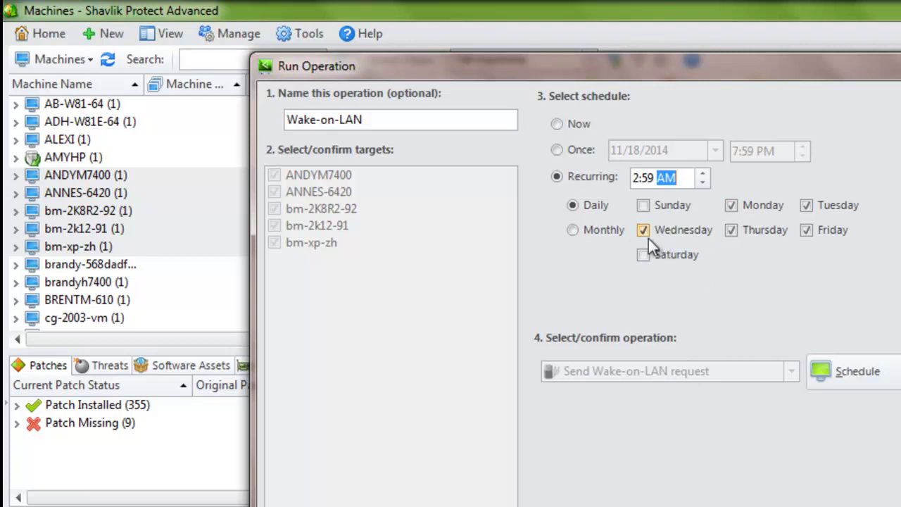
click(739, 203)
click(730, 227)
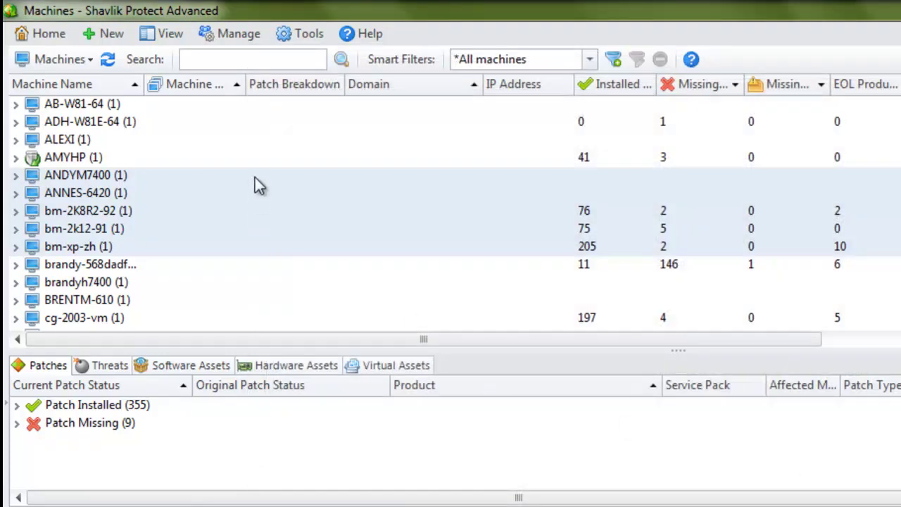
Step: Choose a Security Patch Scan for the five selected machines
right_click(256, 183)
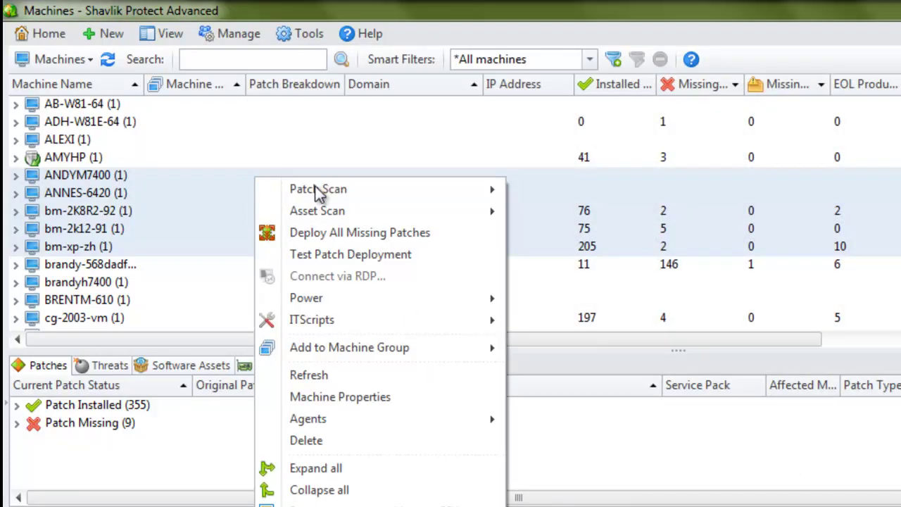
mouse_move(369, 192)
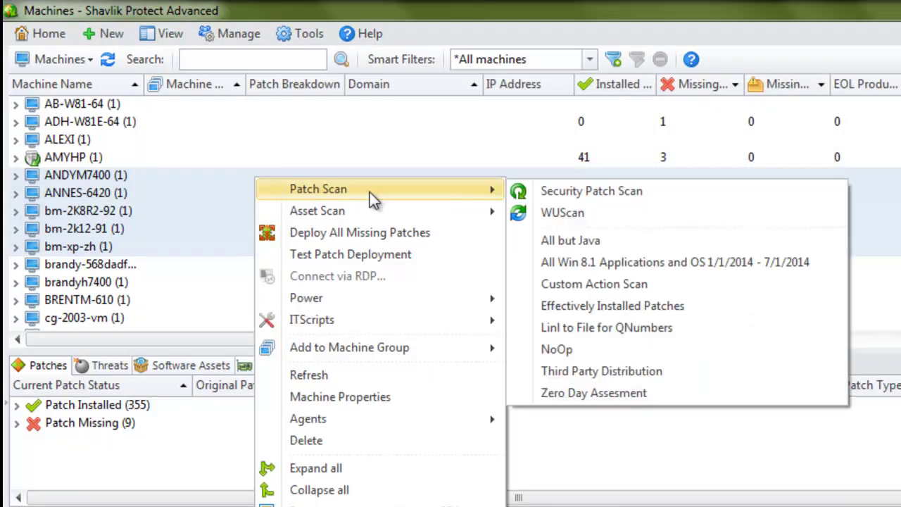
click(625, 193)
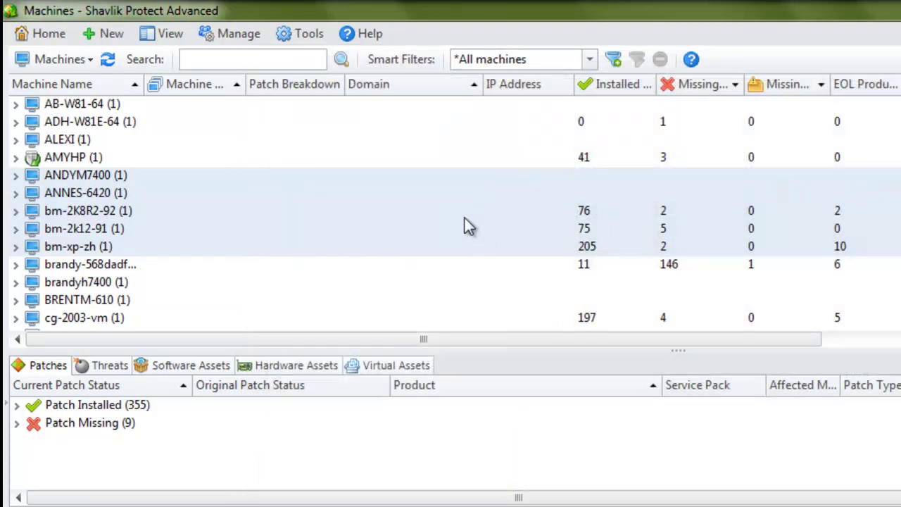
Step: Prepare a Standard Power operation for the selected machines, accept the power state change, and close it without running
right_click(342, 185)
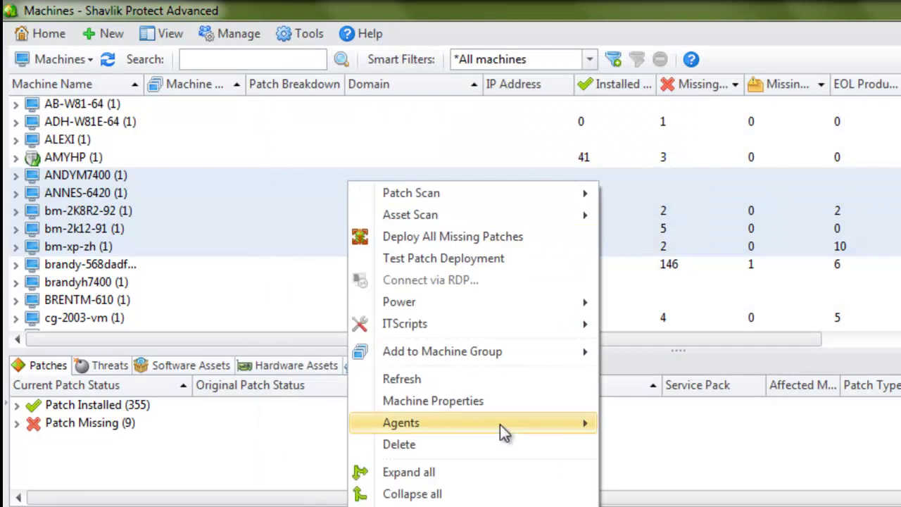
mouse_move(529, 301)
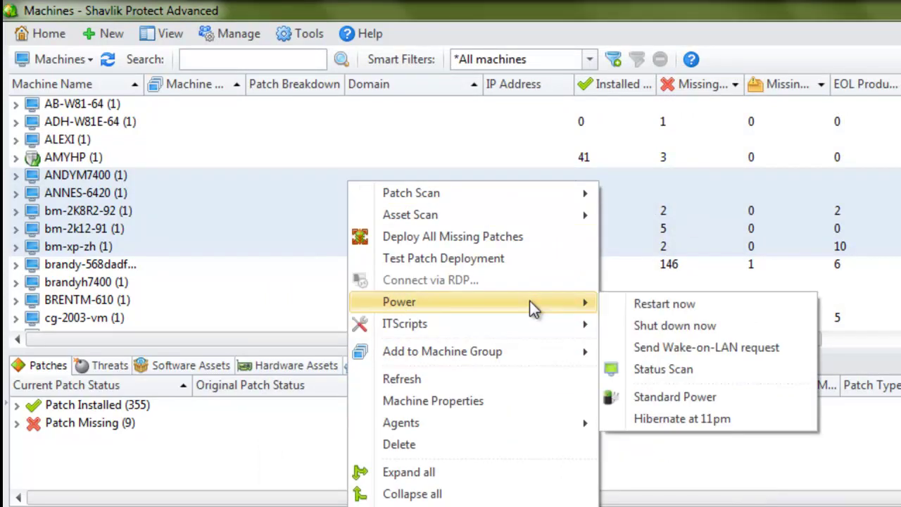
click(675, 399)
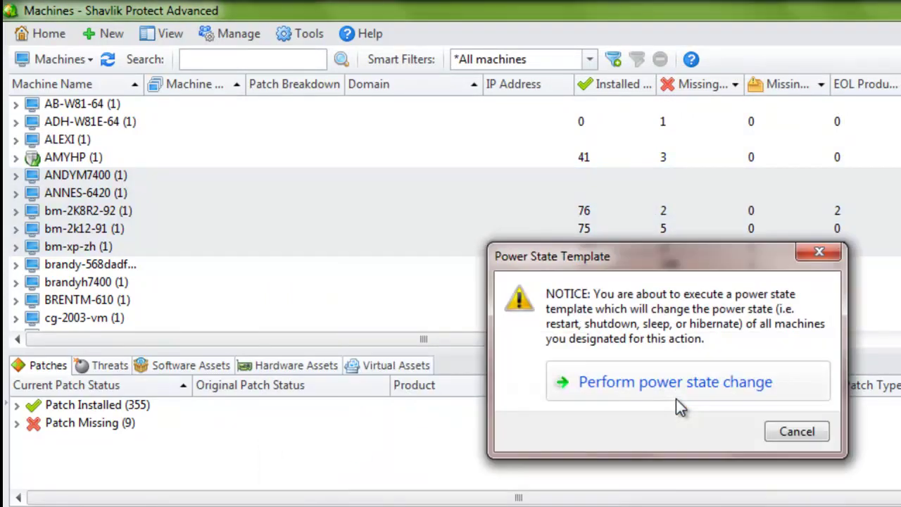
click(698, 386)
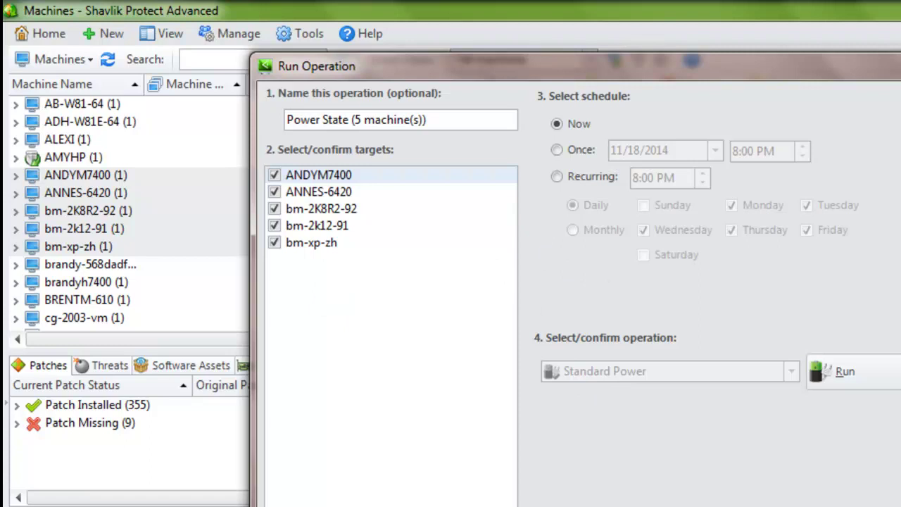
key(Escape)
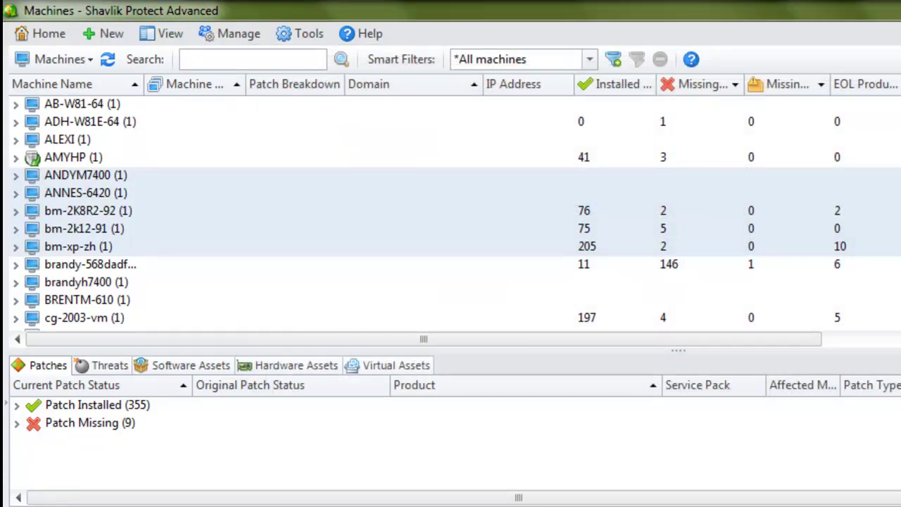